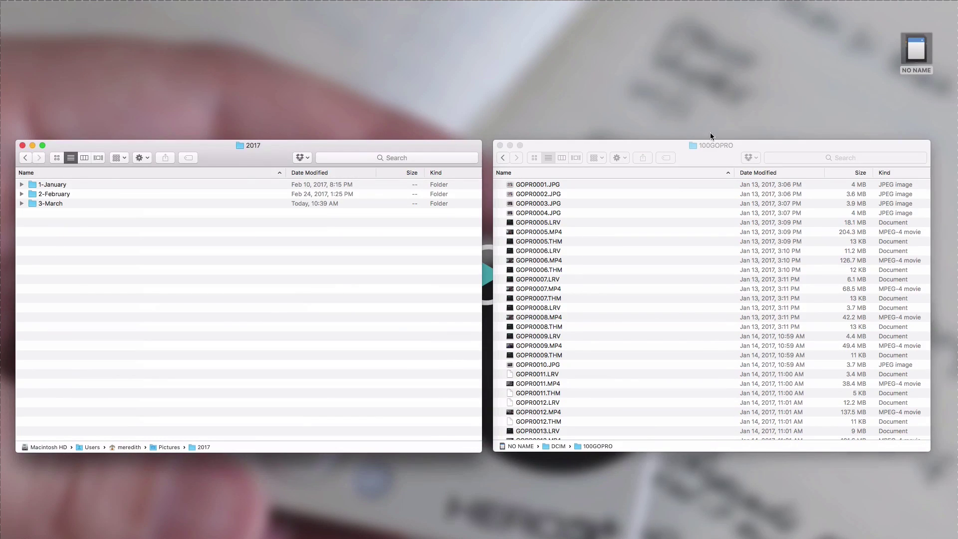
Switch between the card's 100GOPRO window and the 2017 folder window, dismissing stray context menus.
click(712, 156)
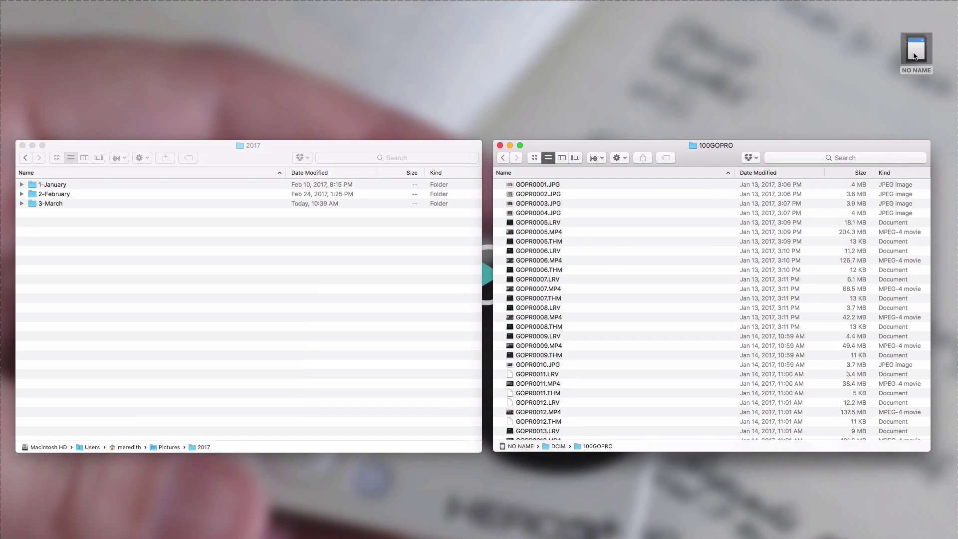
click(915, 54)
click(729, 154)
right_click(259, 154)
click(222, 156)
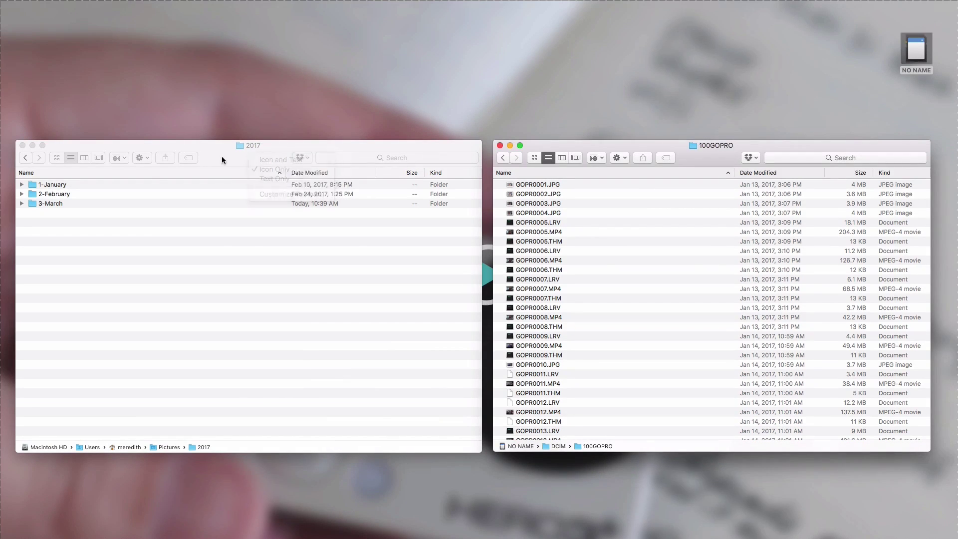
right_click(221, 156)
click(219, 147)
click(678, 161)
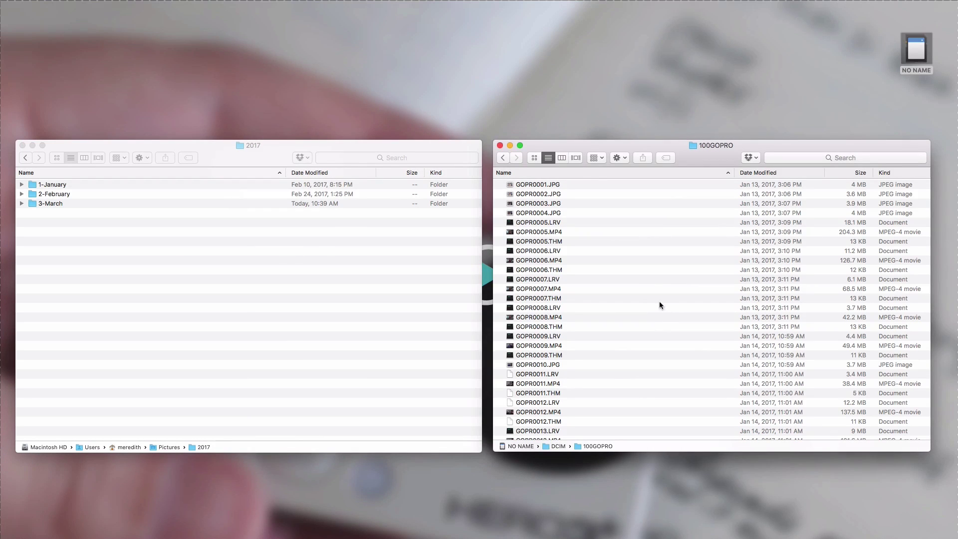
click(272, 161)
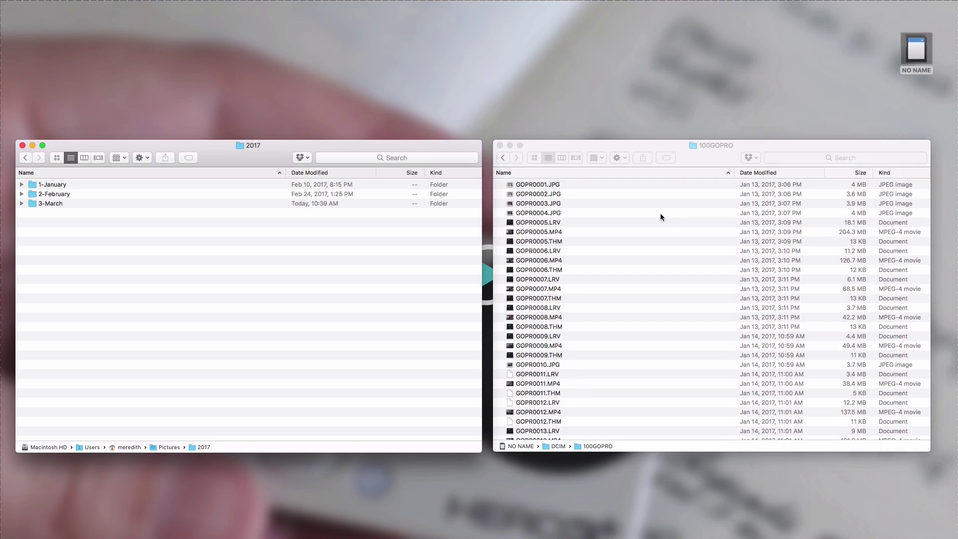
Select GOPR0001.JPG, then scroll down to GOPR0075, where the March 19 recordings begin.
click(708, 155)
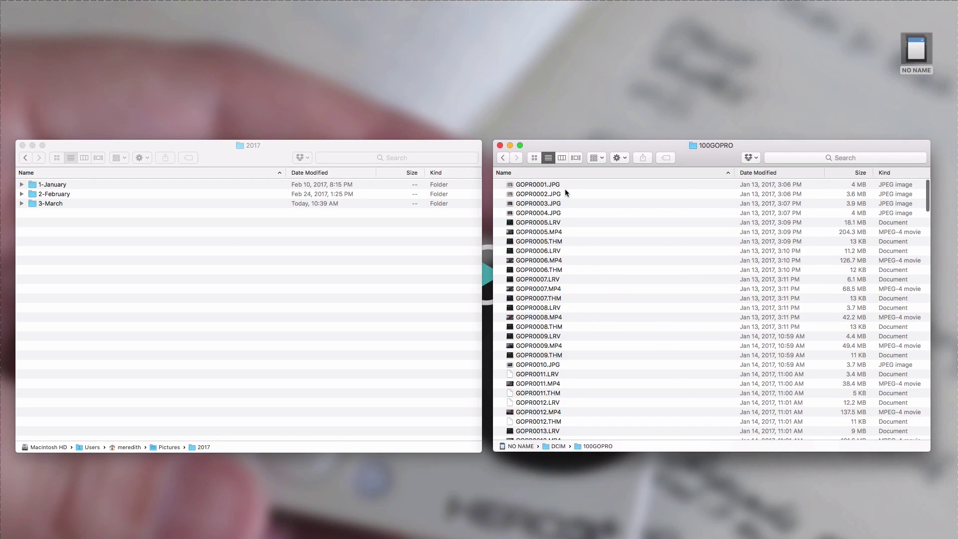
click(537, 187)
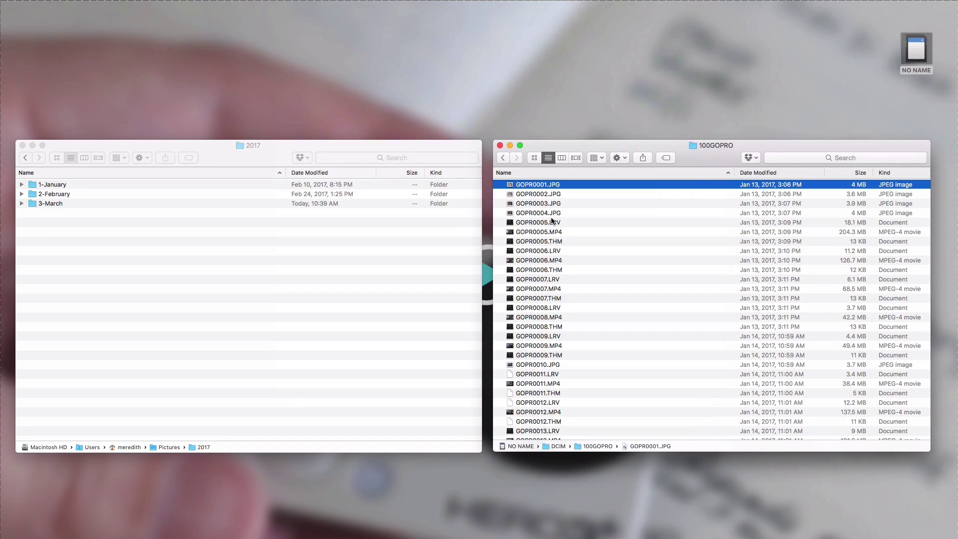
scroll(755, 316, down, 10)
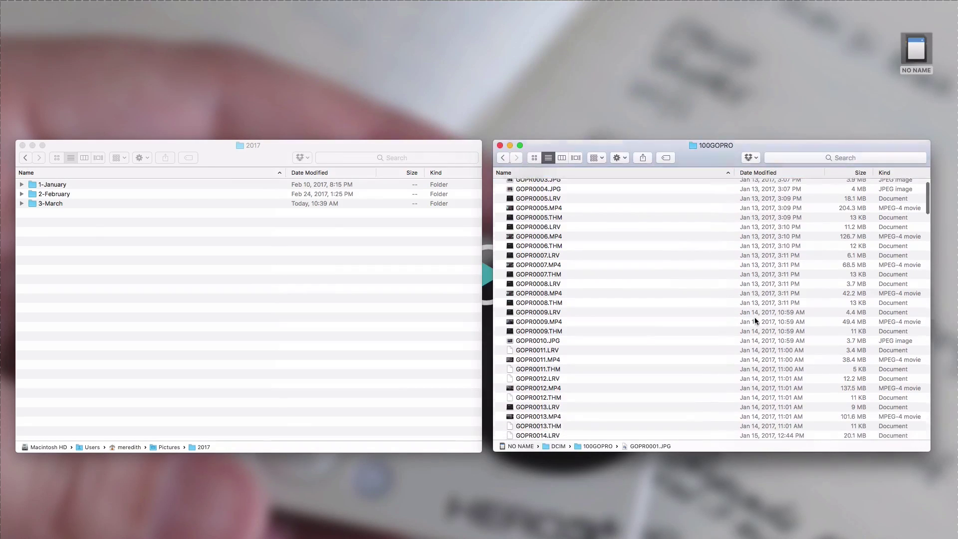
scroll(754, 318, down, 15)
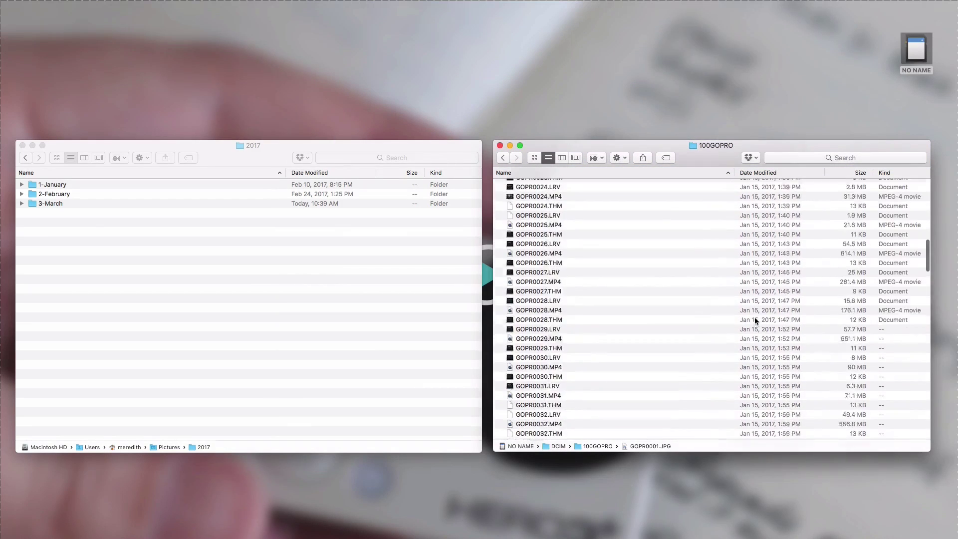
scroll(756, 320, down, 15)
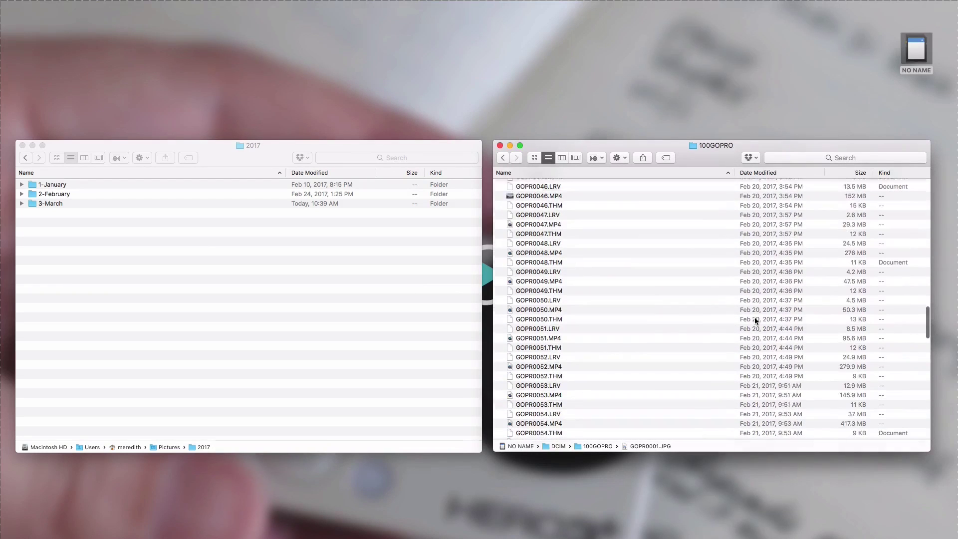
scroll(755, 317, down, 8)
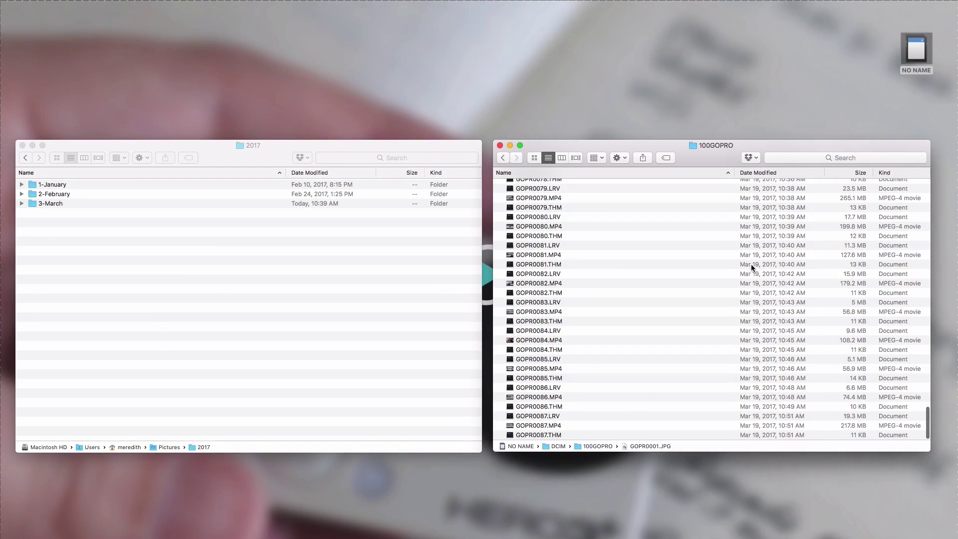
scroll(747, 248, up, 5)
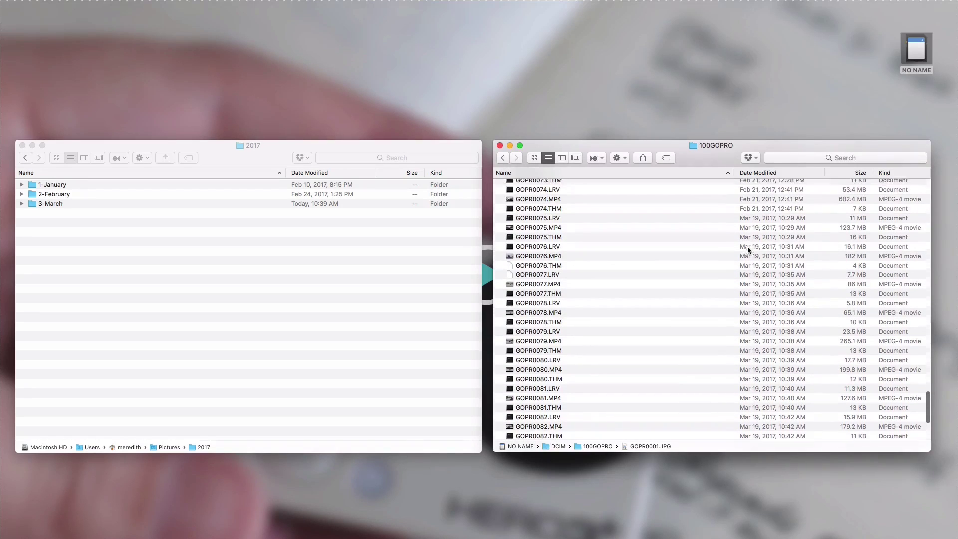
click(761, 233)
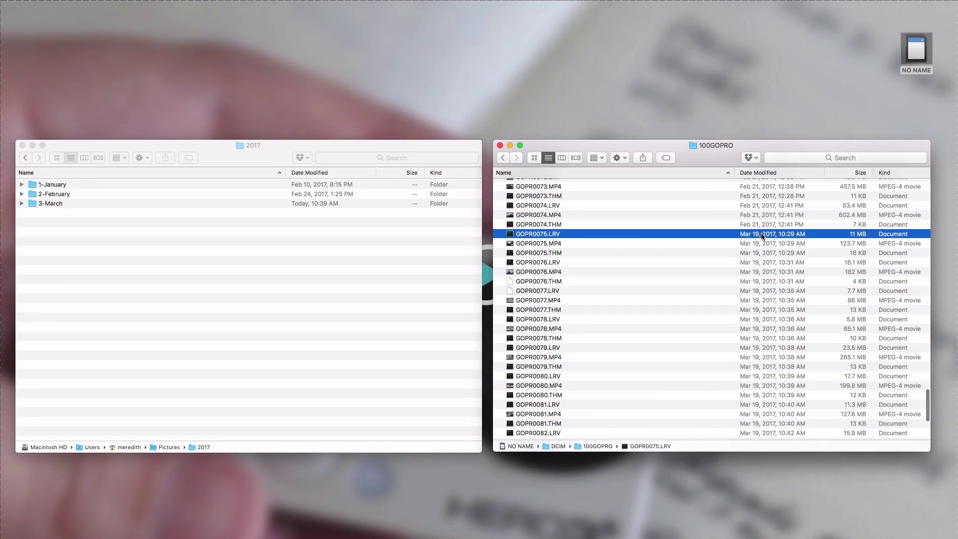
Command-select the March MP4 clips GOPR0075 through GOPR0081.
click(539, 243)
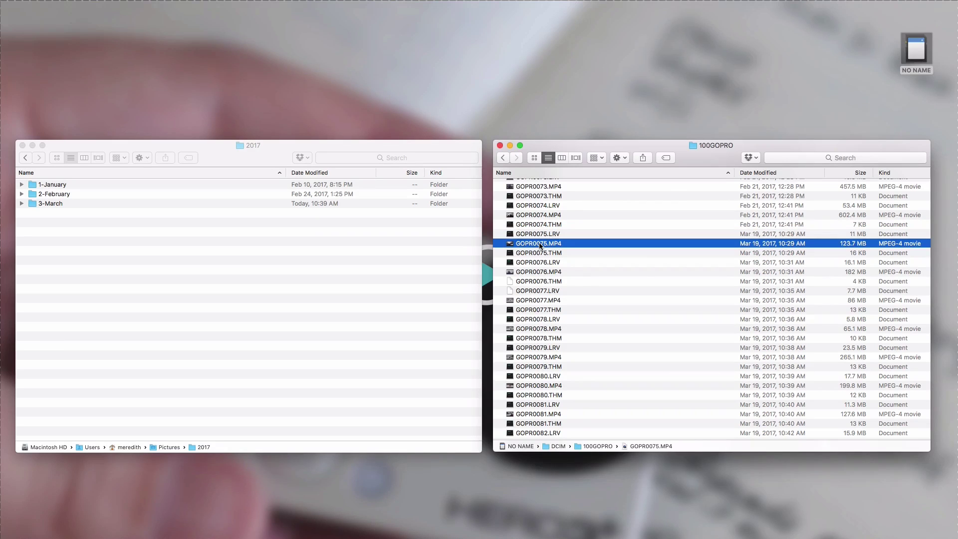
super+click(532, 273)
super+click(540, 301)
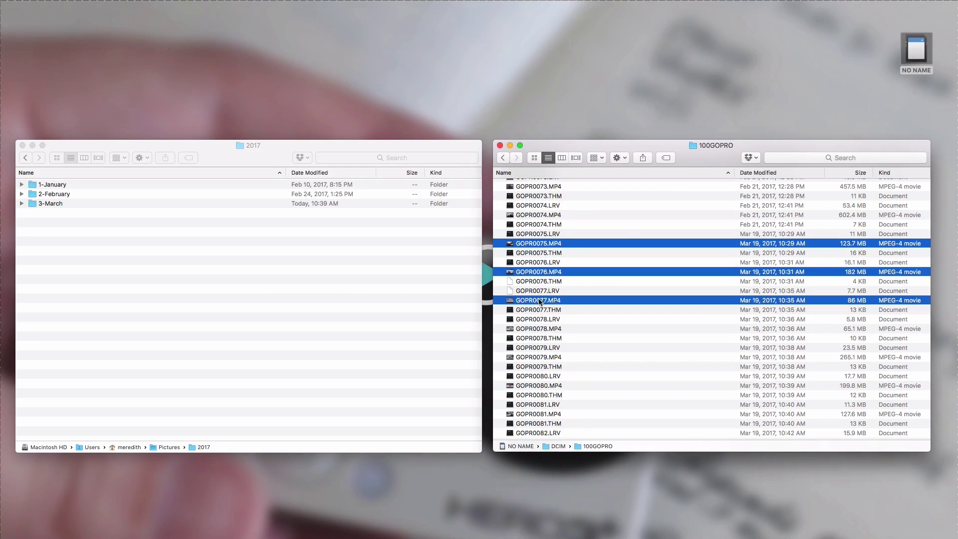
super+click(541, 330)
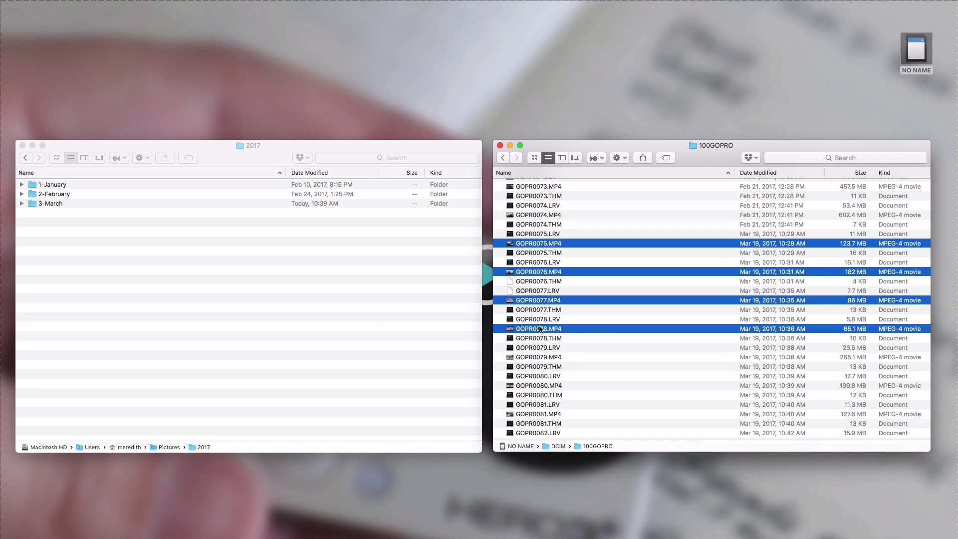
super+click(541, 358)
super+click(540, 385)
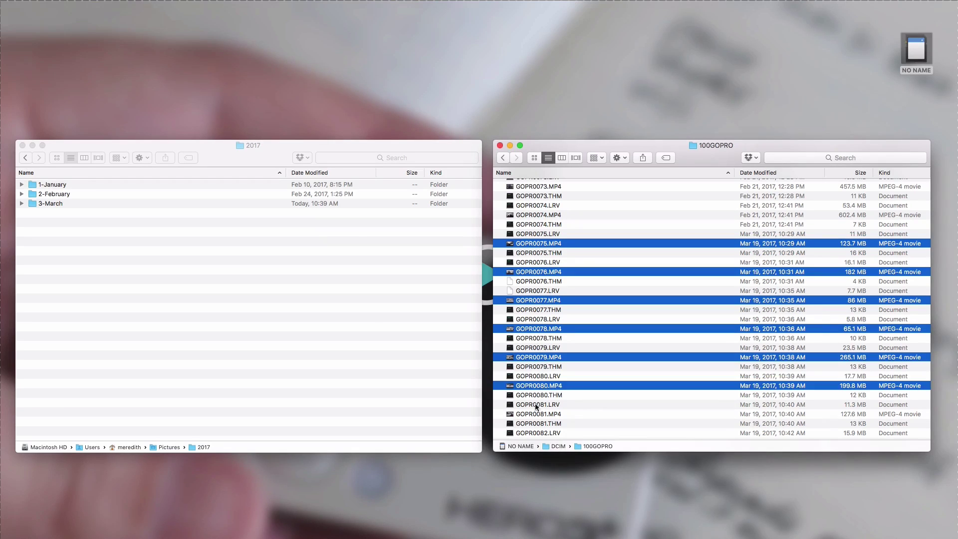
super+click(536, 414)
scroll(536, 414, down, 5)
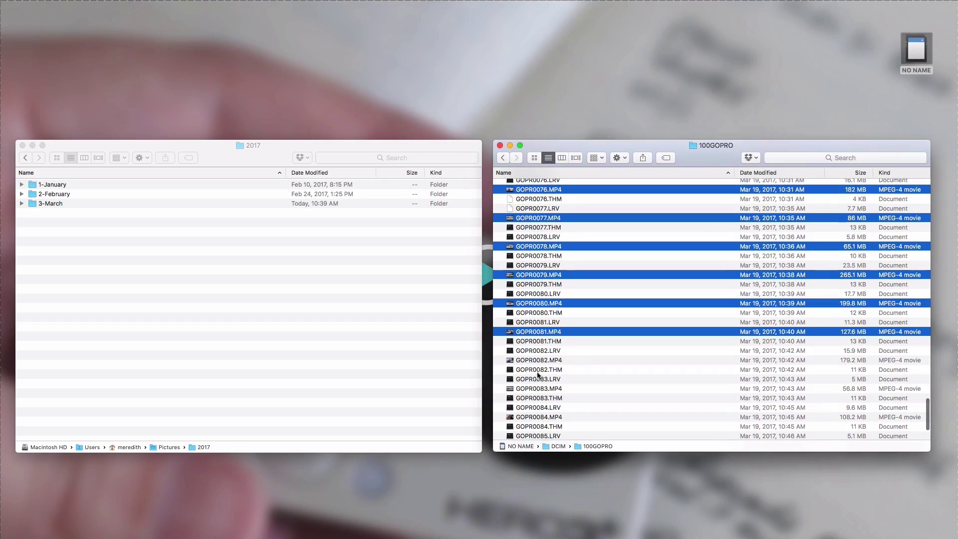
Add GOPR0082–GOPR0087 to the selection and drag all thirteen clips into the 2017 folder.
super+click(538, 360)
super+click(537, 388)
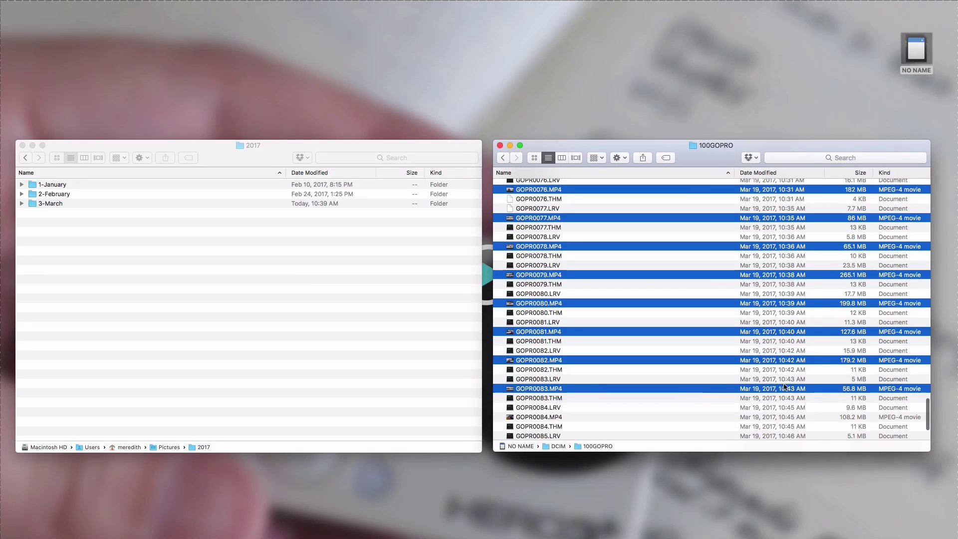
super+click(540, 416)
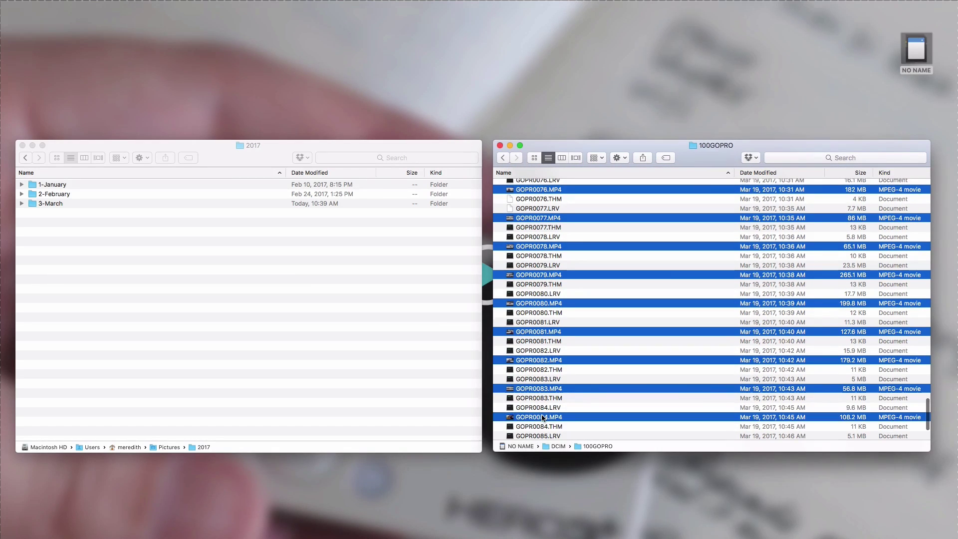
scroll(541, 393, down, 3)
super+click(538, 382)
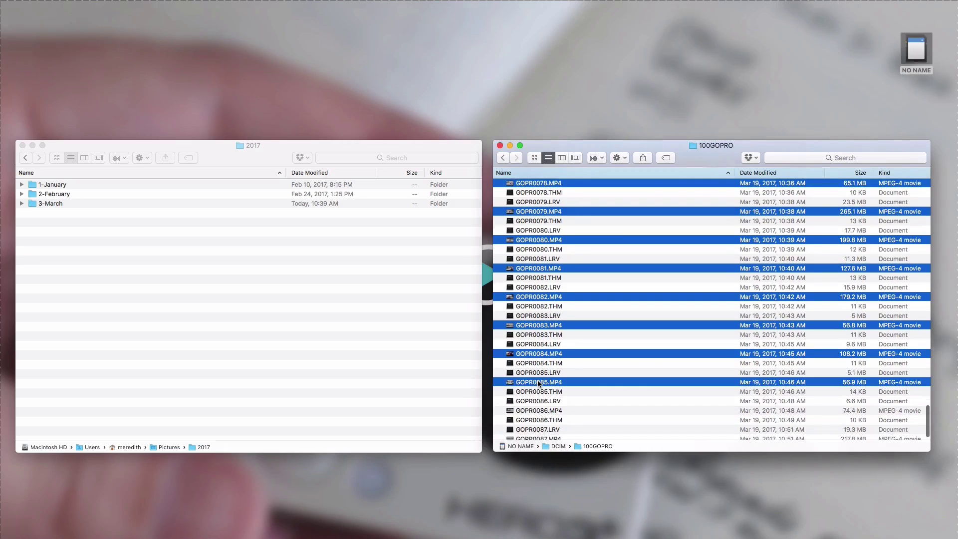
super+click(543, 409)
scroll(543, 412, down, 1)
super+click(542, 426)
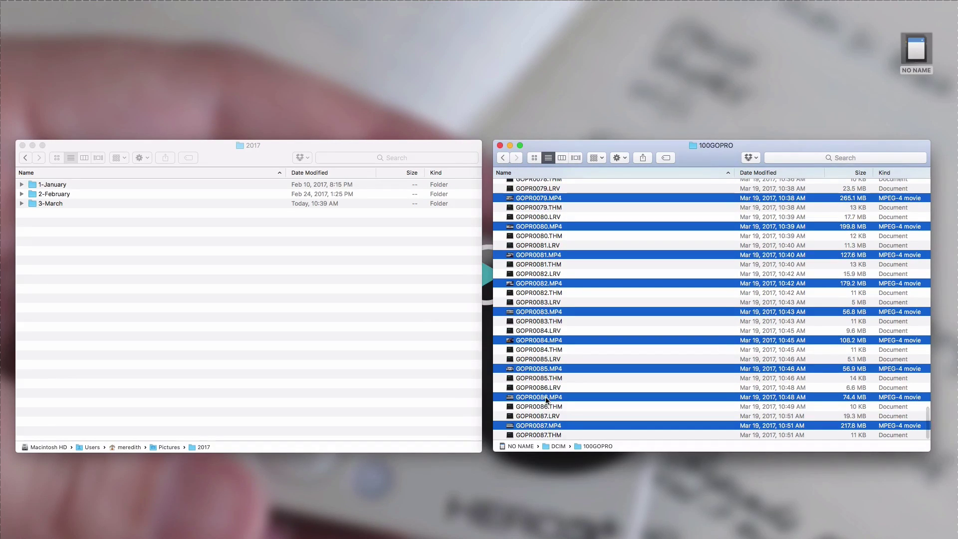
drag(544, 405, 55, 204)
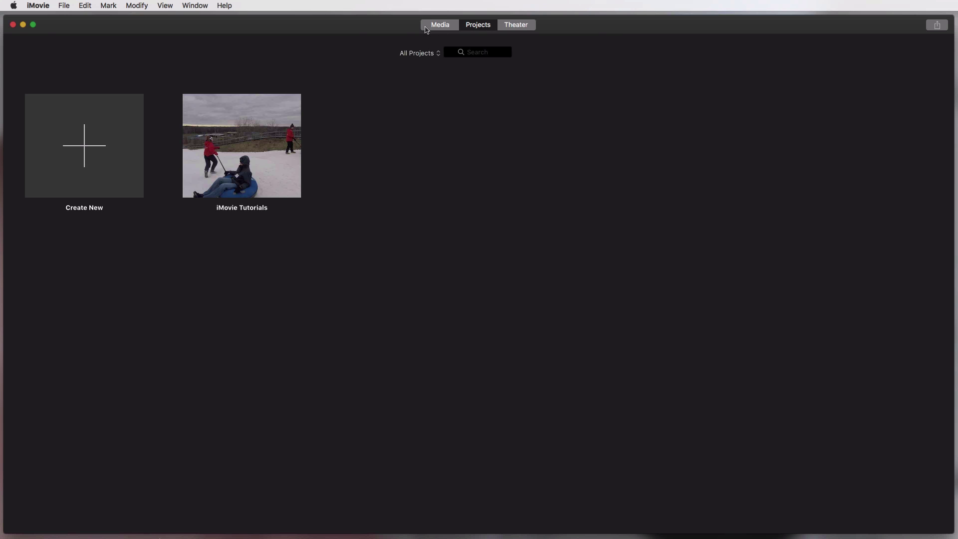
Create a new Movie project, which opens empty as My Movie.
click(89, 146)
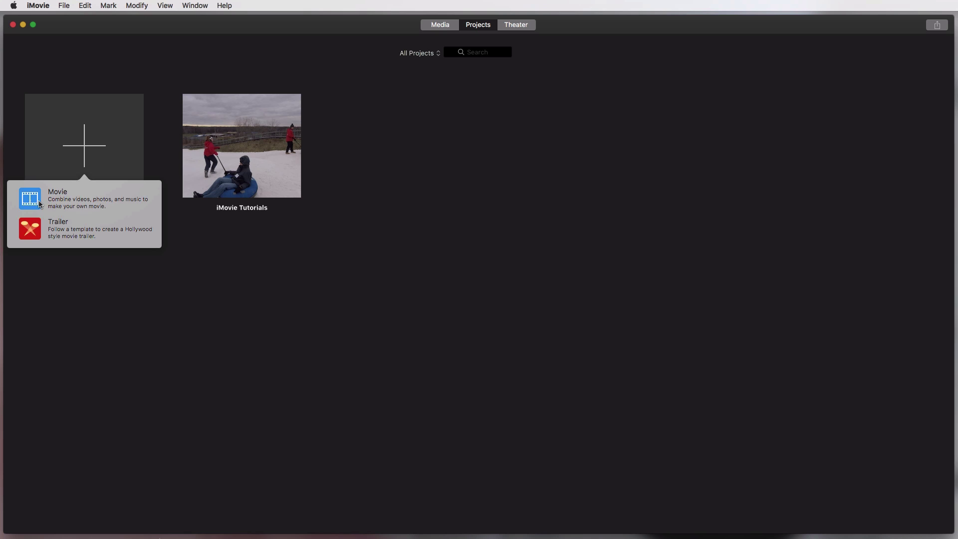
click(35, 202)
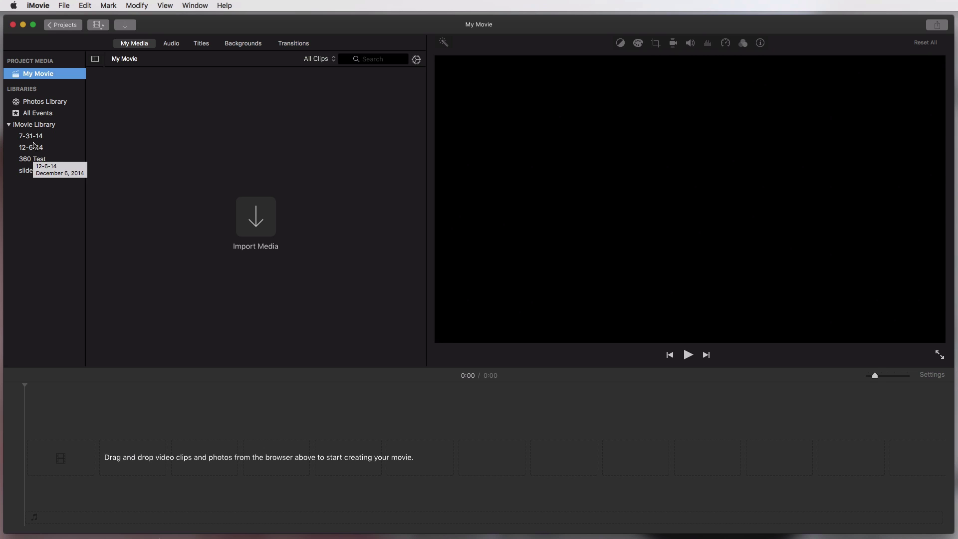
Browse the 7-31-14, 12-6-14 and slideshow events and preview the snow tubing clip.
click(35, 141)
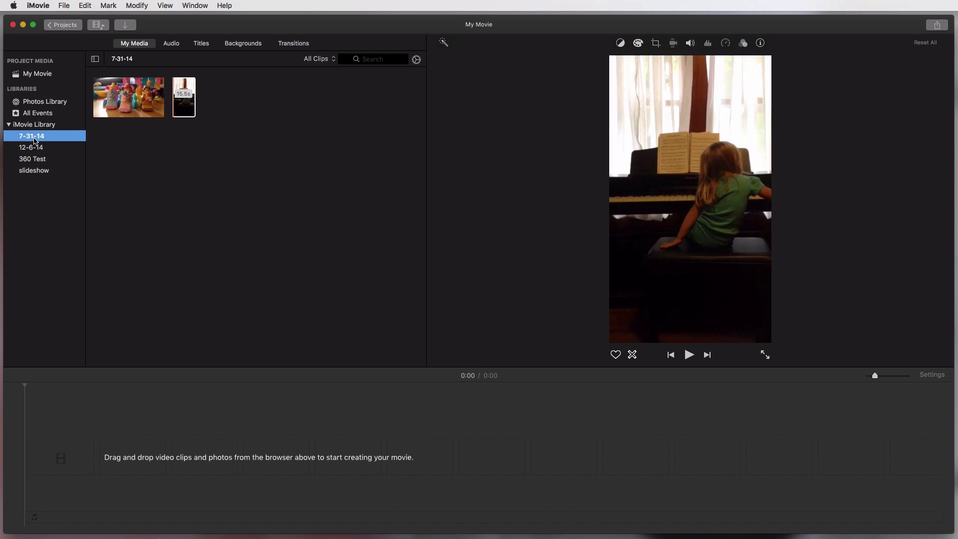
click(35, 149)
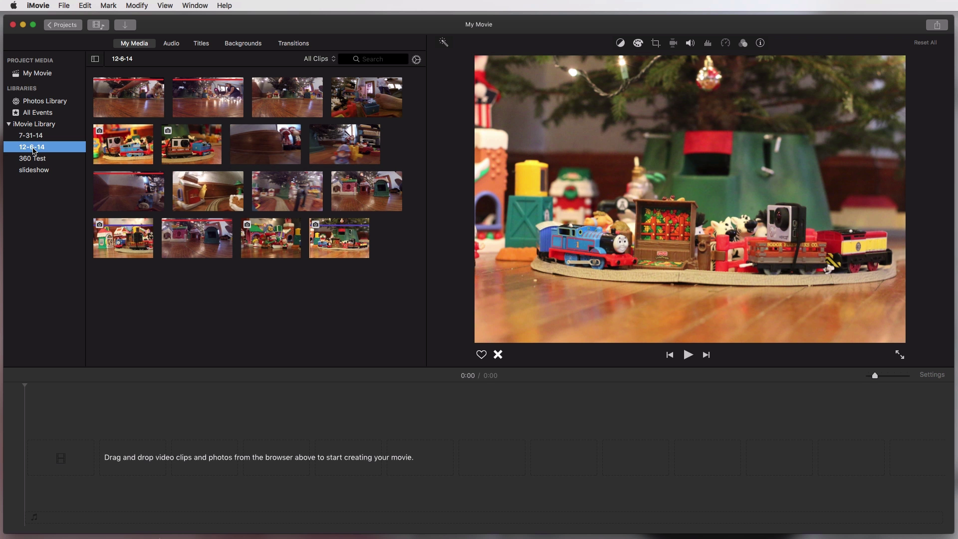
click(35, 171)
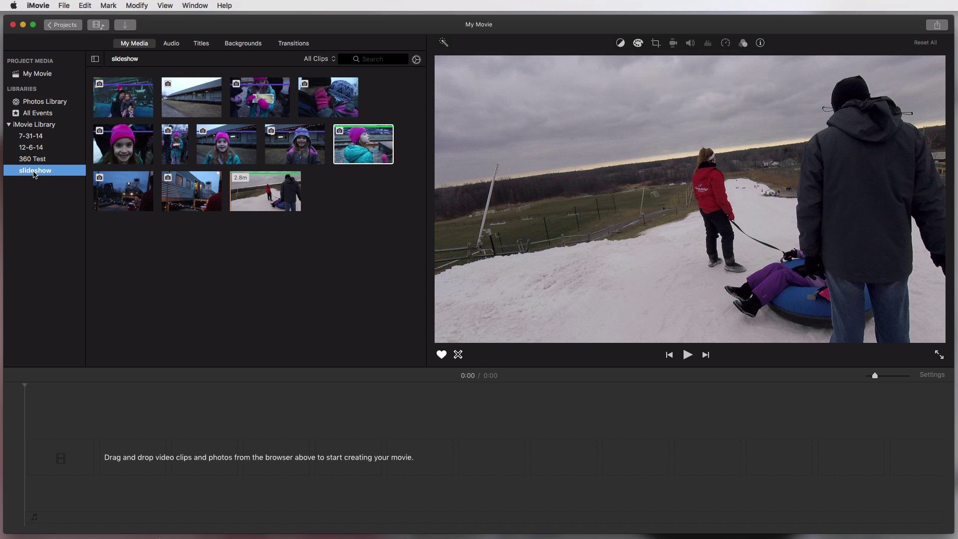
click(220, 214)
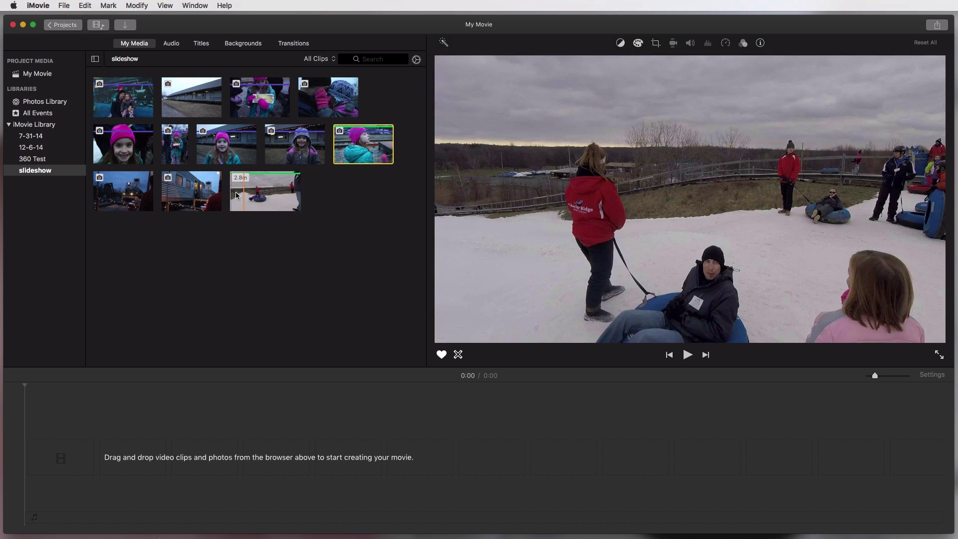
click(40, 188)
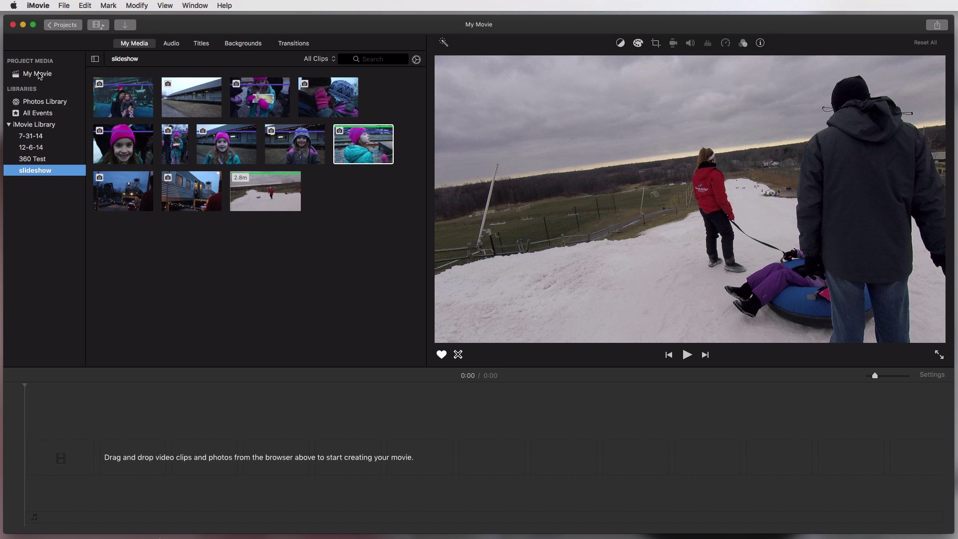
Switch back to the My Movie project media in the sidebar.
click(39, 76)
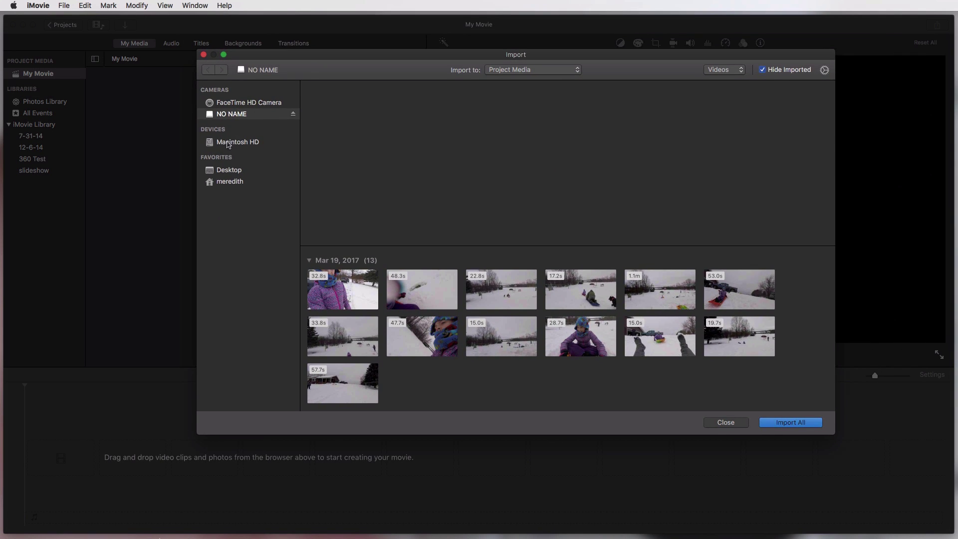
Navigate the Import window to the home folder's Pictures > 2017 > 3-March folder.
click(227, 143)
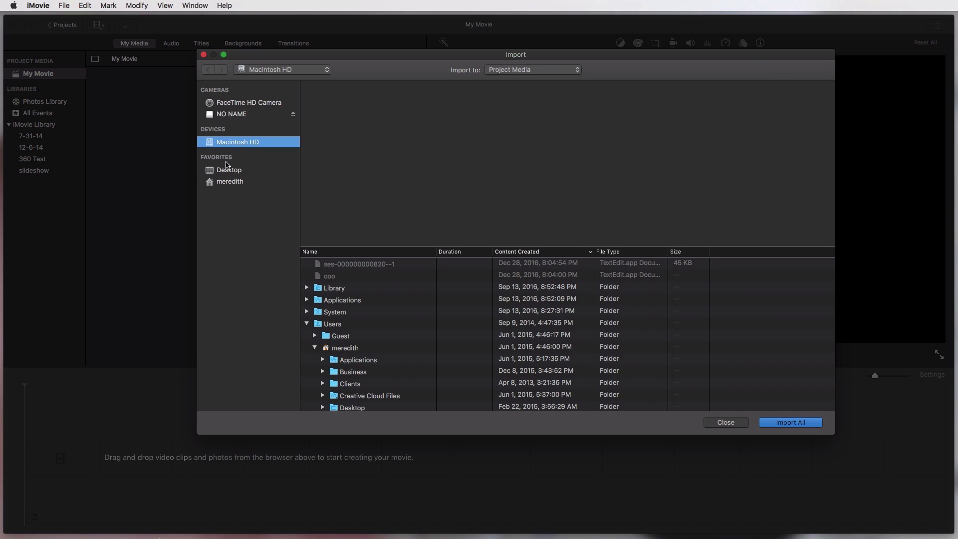
click(228, 170)
click(229, 183)
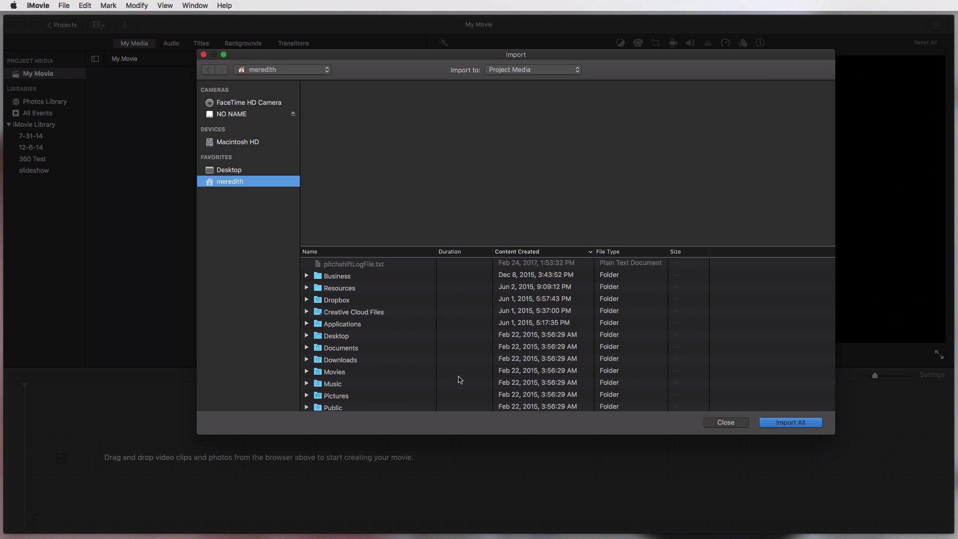
scroll(421, 377, down, 4)
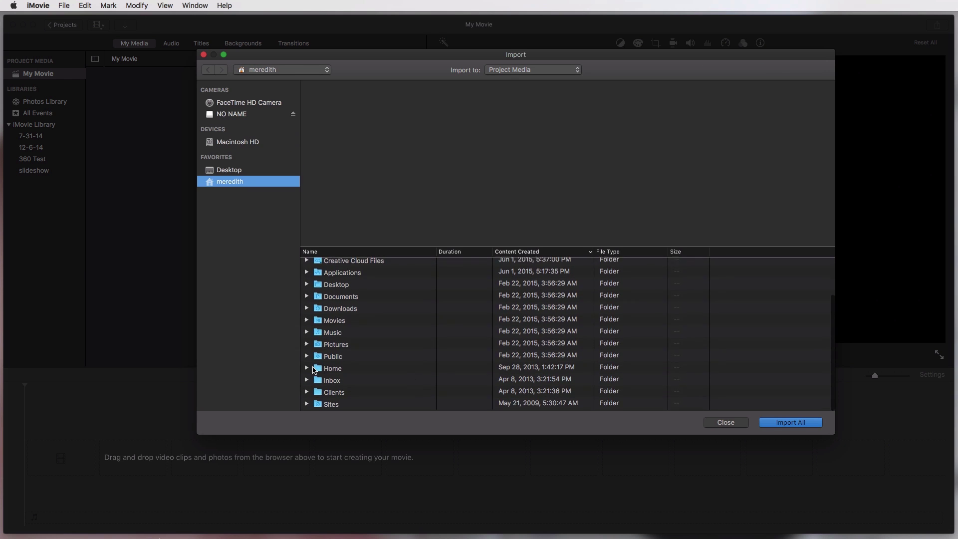
double_click(323, 345)
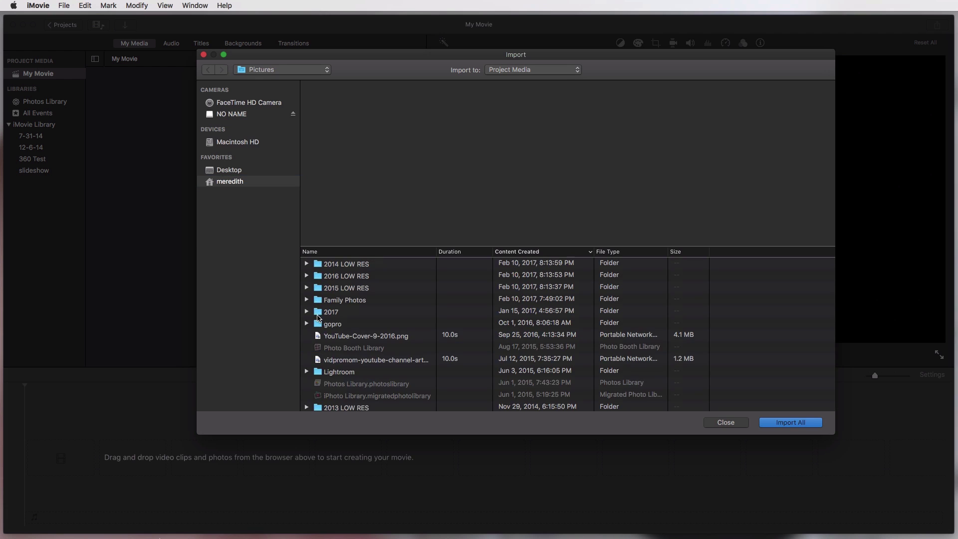
double_click(318, 313)
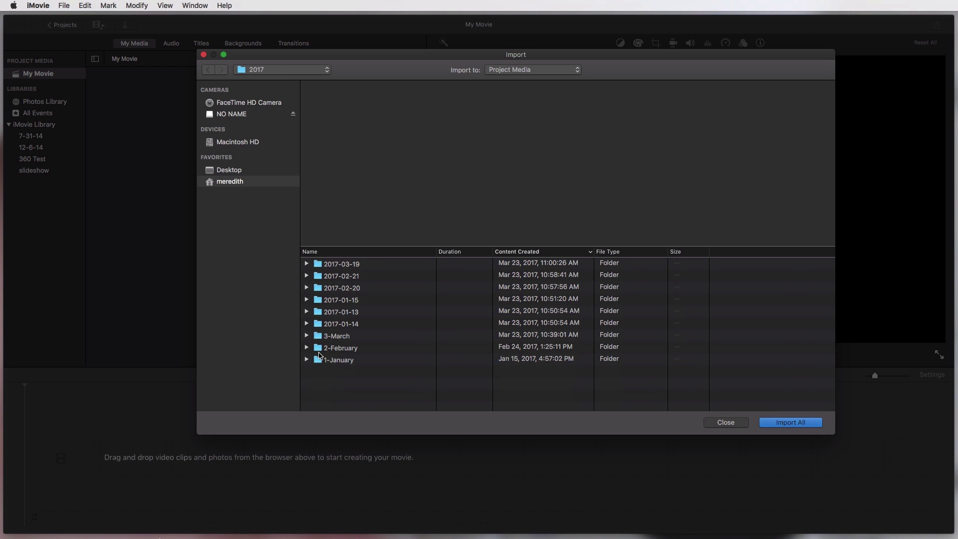
double_click(321, 340)
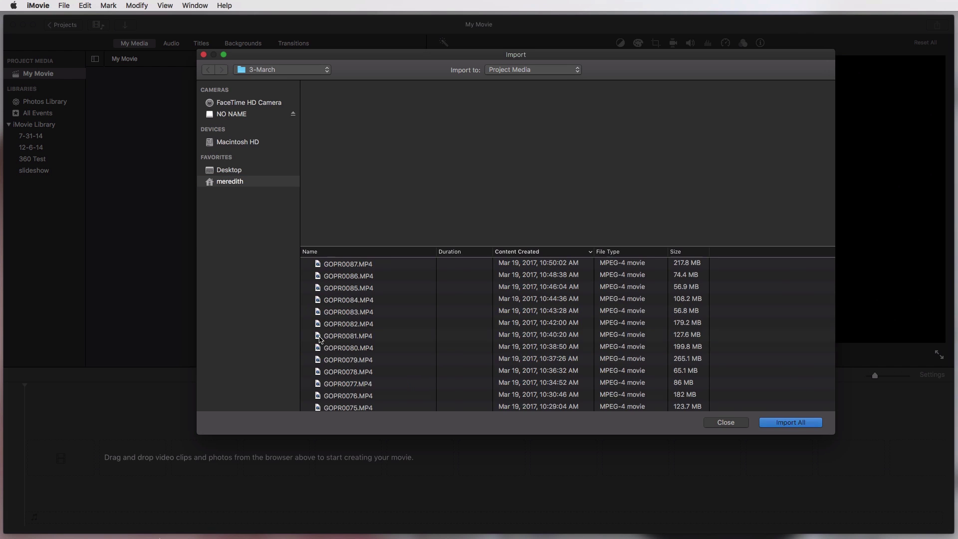
Select all thirteen GOPR MP4 clips, GOPR0075–GOPR0087, and import them.
scroll(382, 329, down, 1)
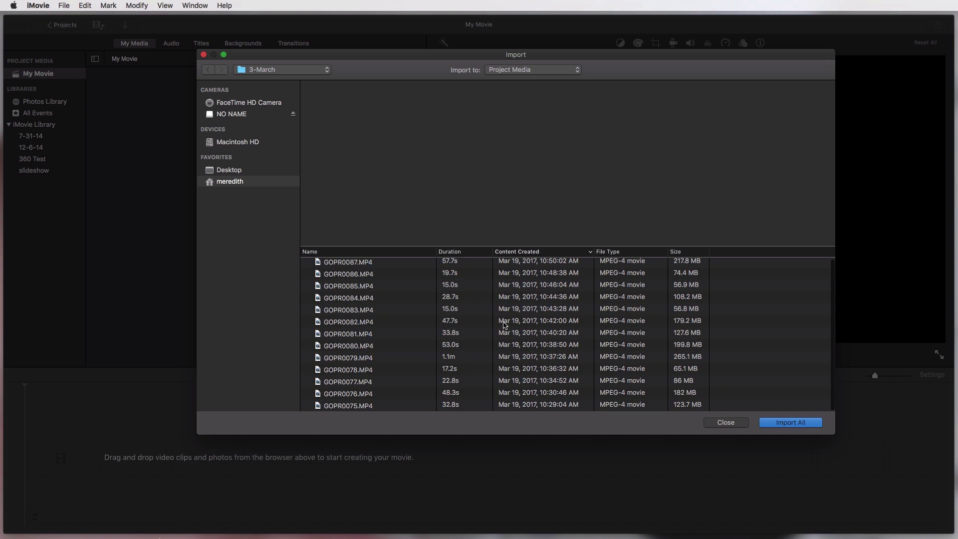
click(355, 263)
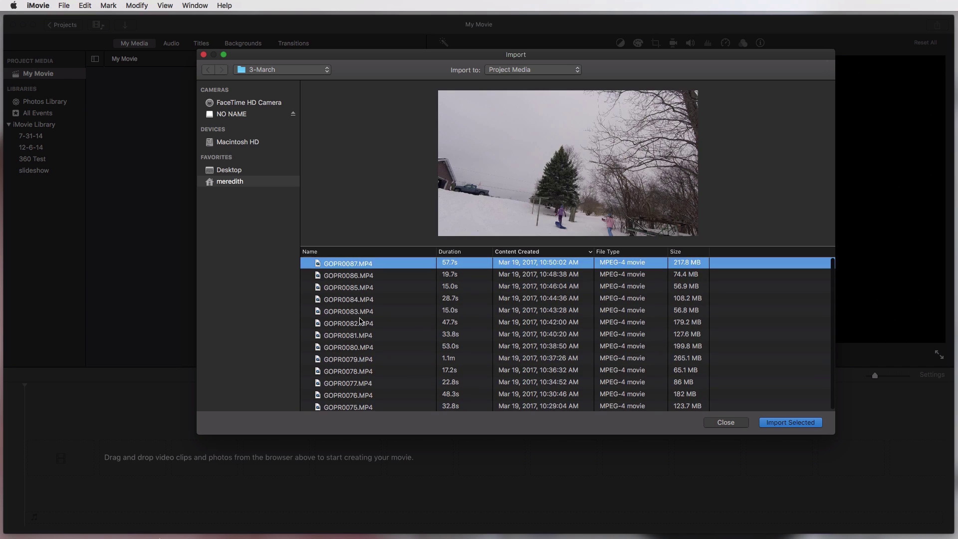
scroll(361, 322, down, 1)
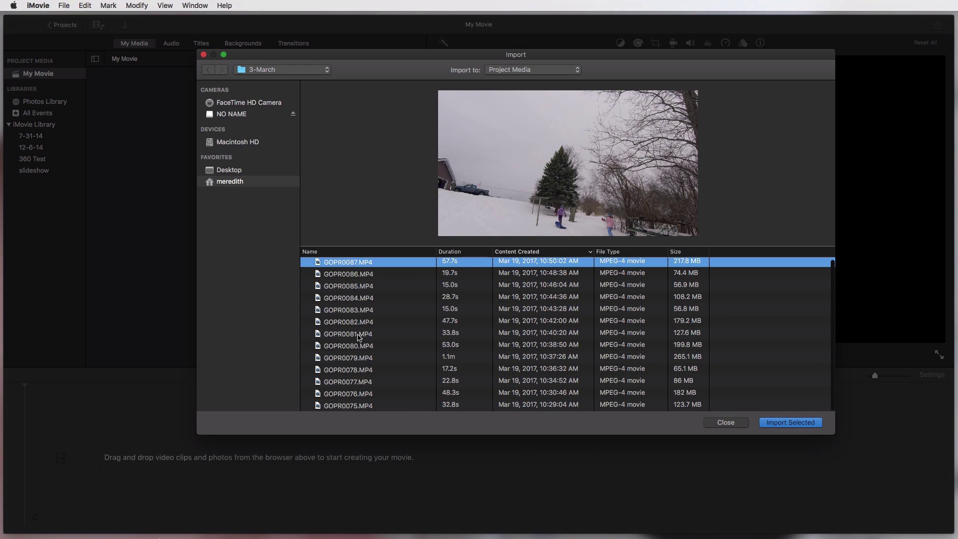
scroll(361, 387, down, 1)
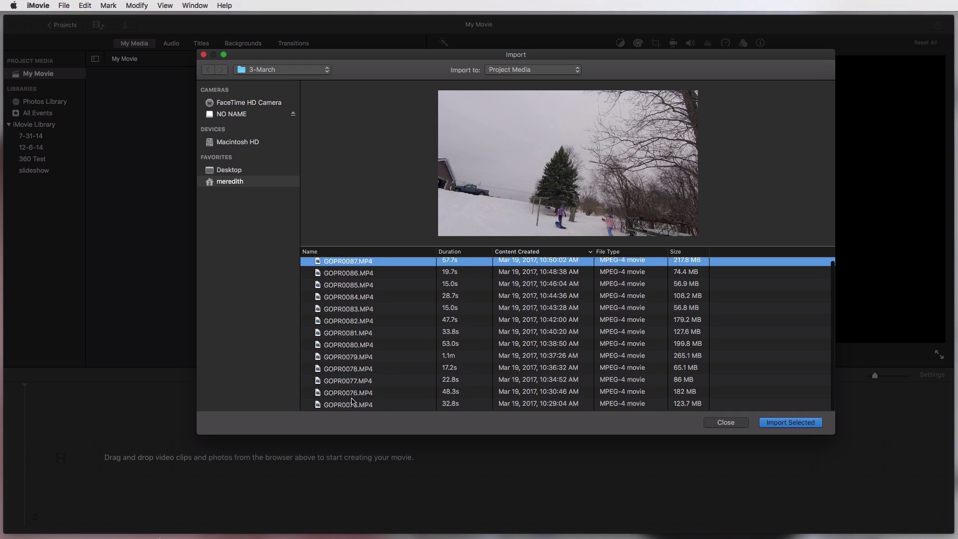
shift+click(348, 405)
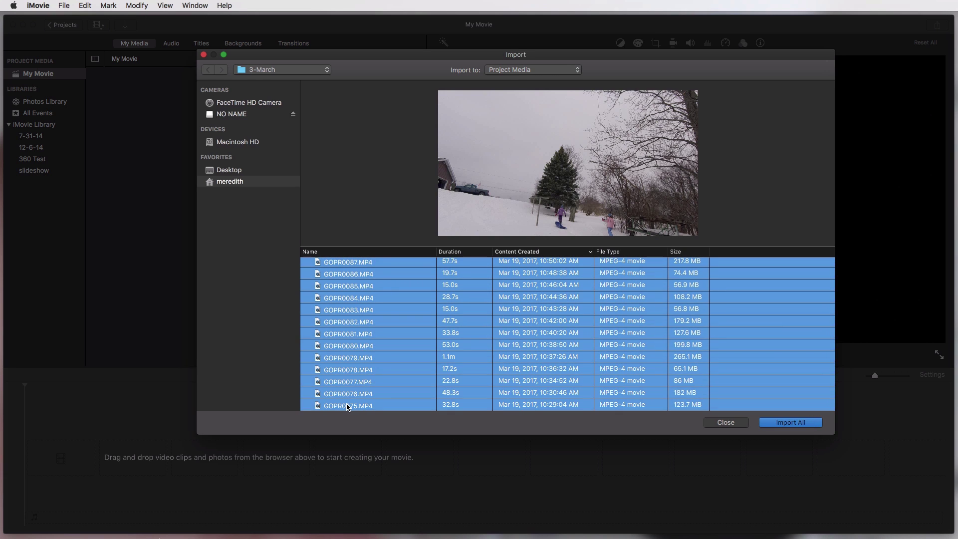
click(343, 346)
key(cmd+a)
click(790, 423)
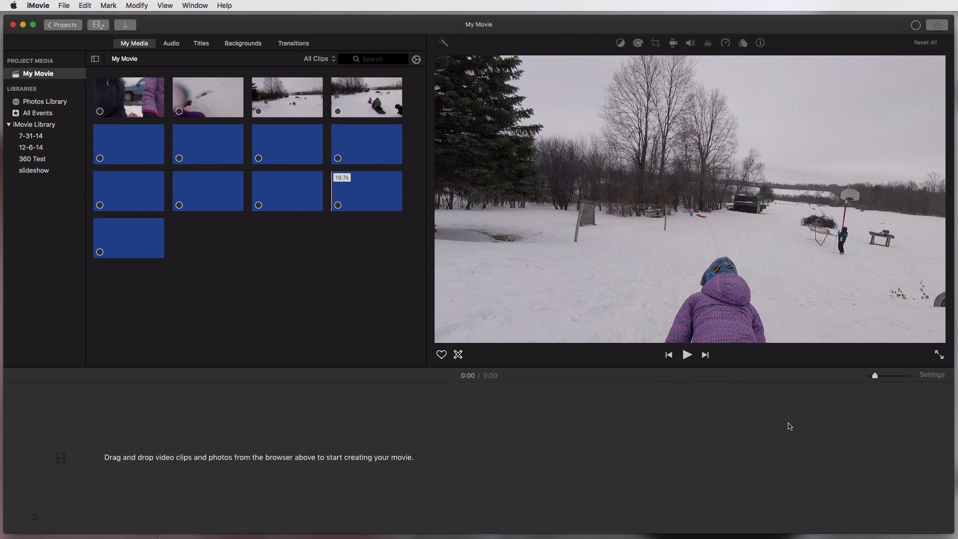
Once the import finishes, play back the first and second imported sledding clips.
click(788, 425)
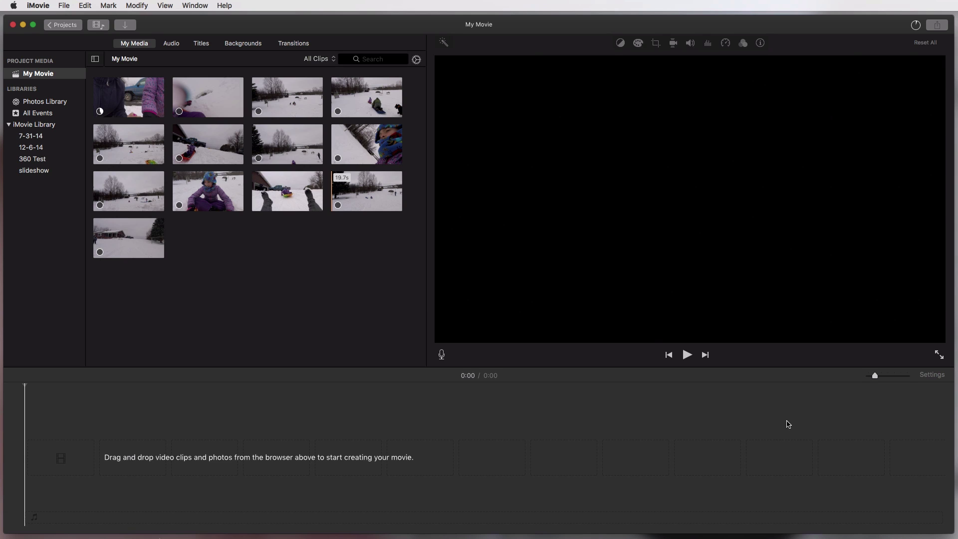
click(125, 107)
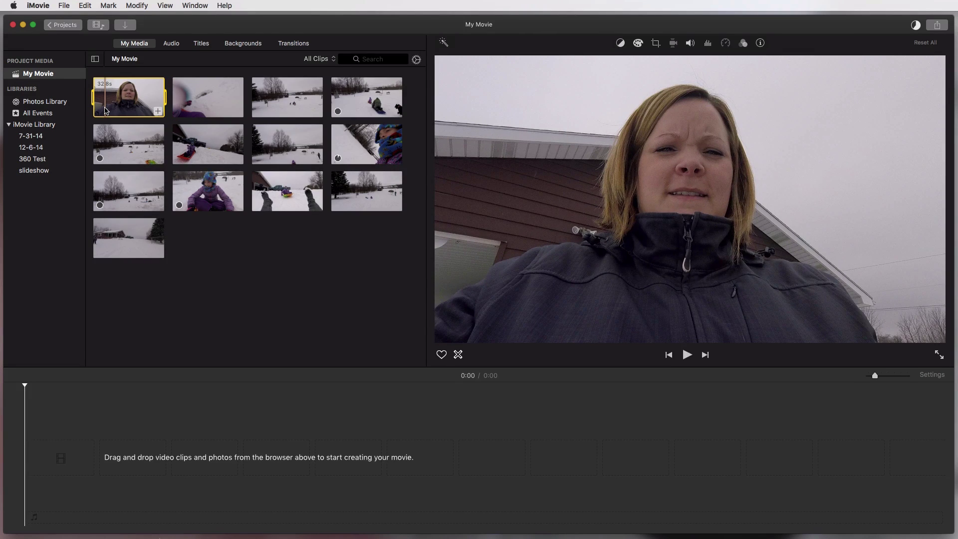
key(space)
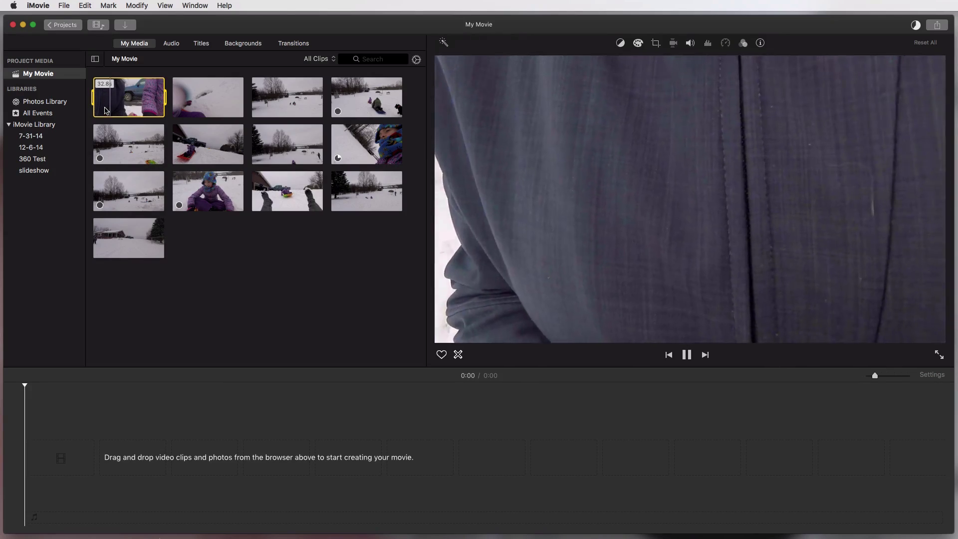
click(188, 109)
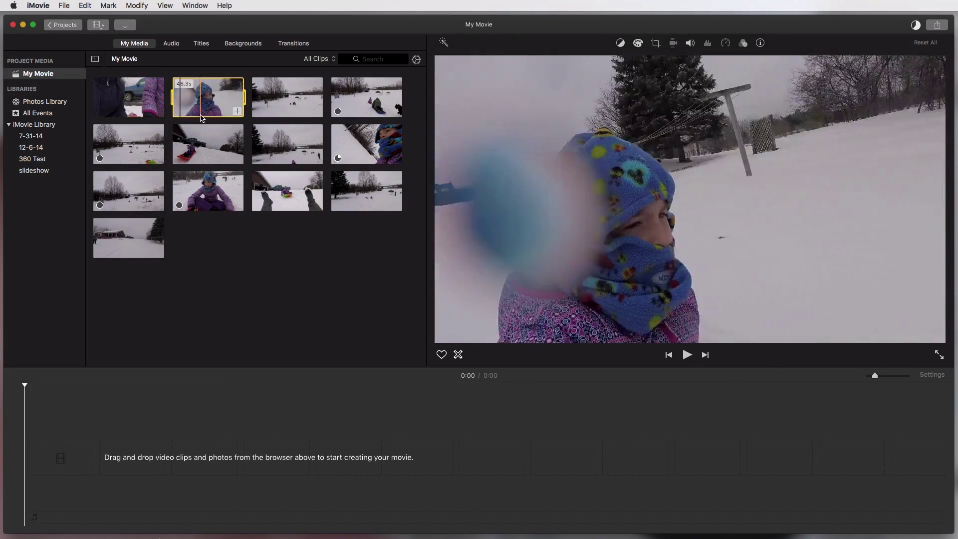
key(space)
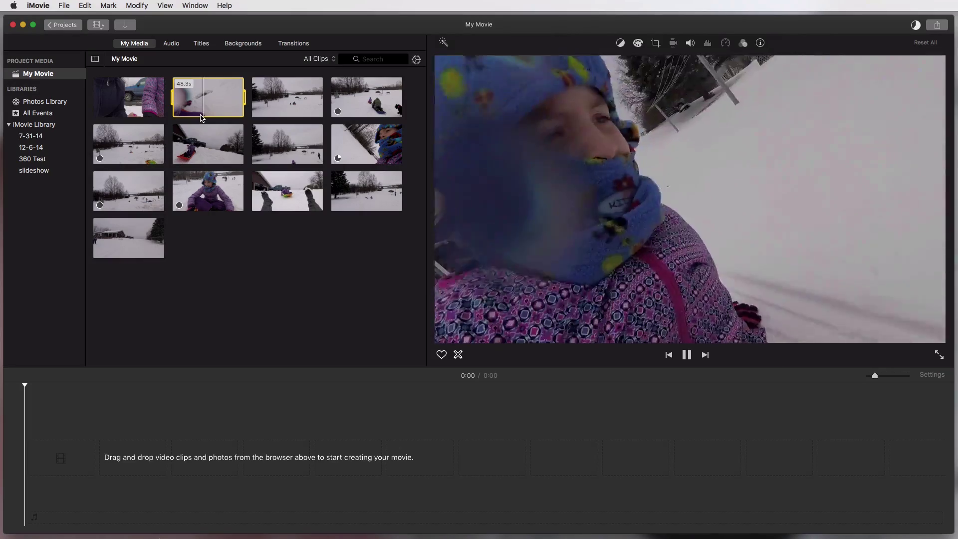
key(space)
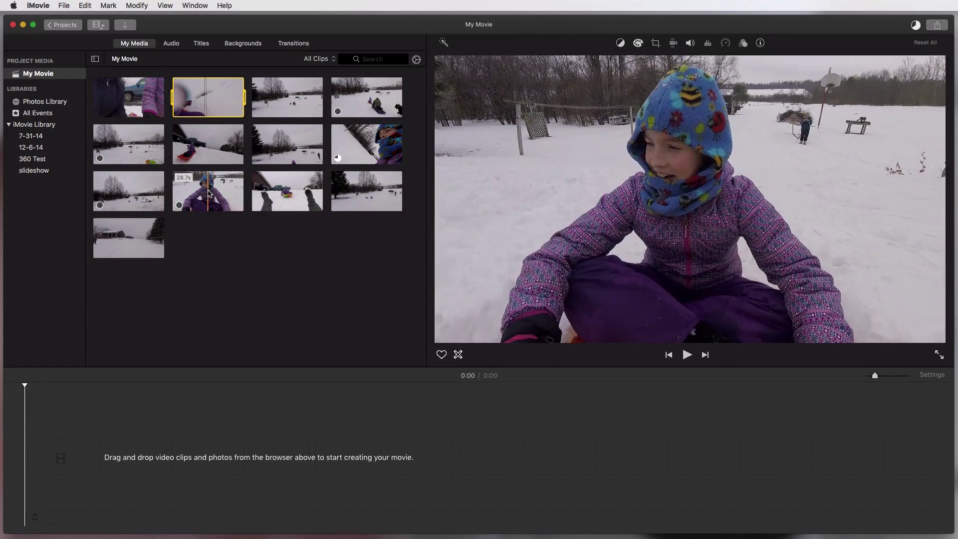
Place the 28.7s clip and then the 15.0s clip on the timeline for a 0:43 movie.
drag(209, 195, 268, 455)
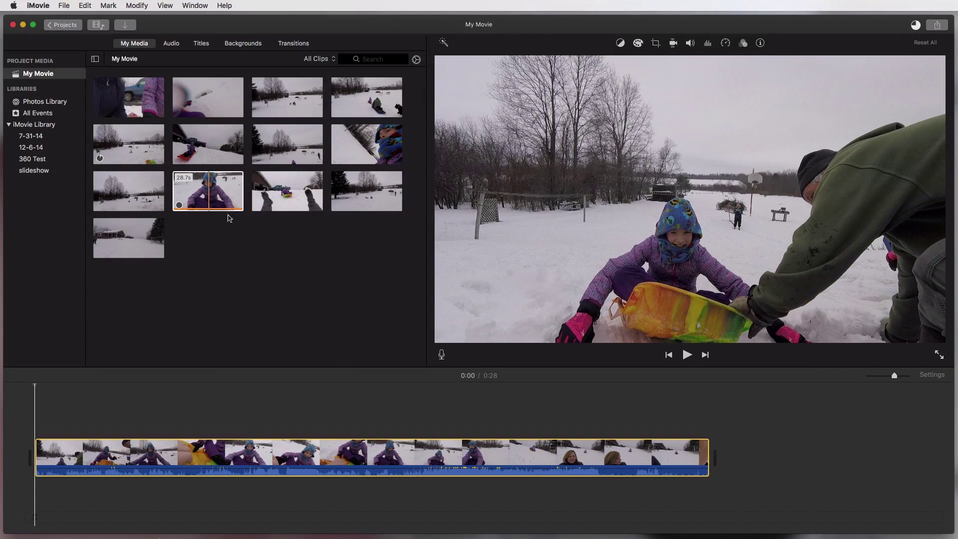
drag(270, 194, 713, 464)
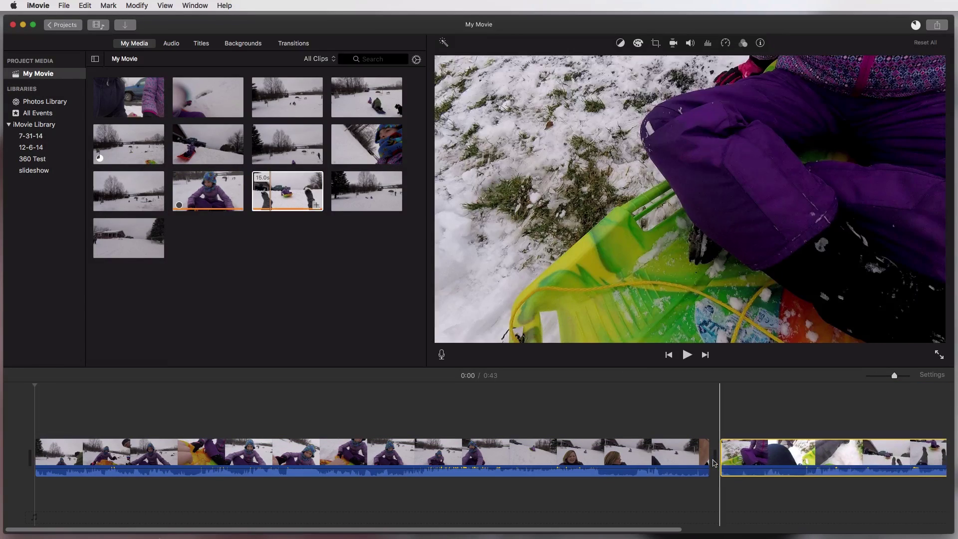
click(638, 457)
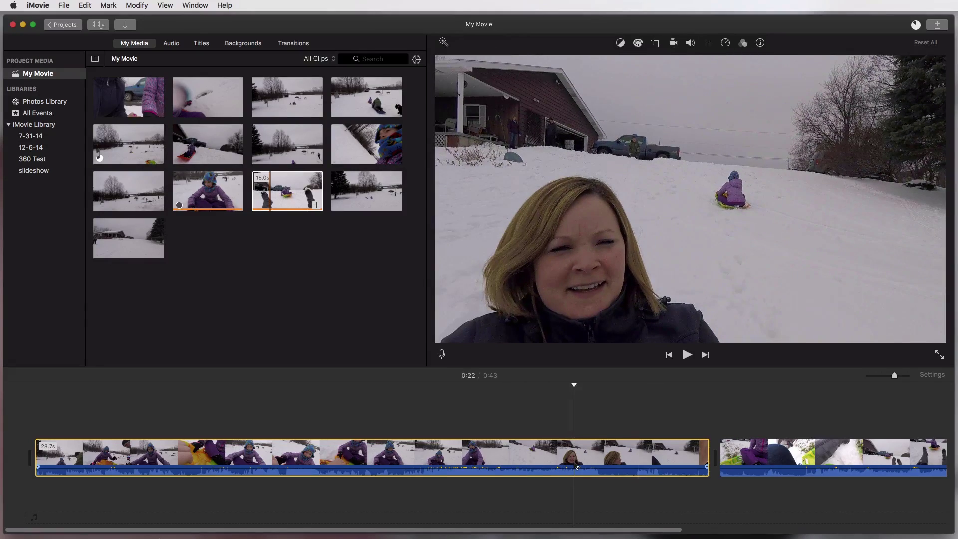
Scrub the playhead between 0:17 and 0:19, check stabilization and volume settings, then leave the editor.
click(482, 456)
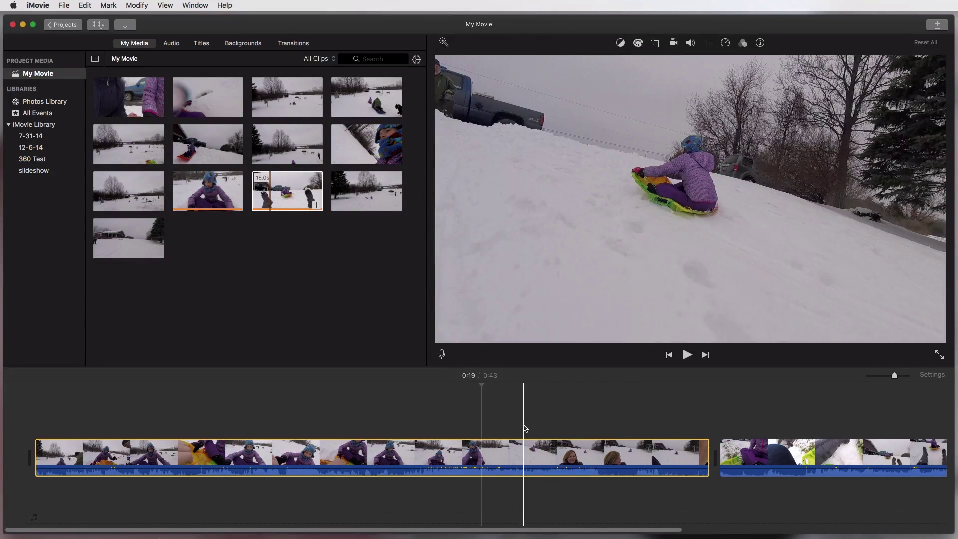
click(452, 444)
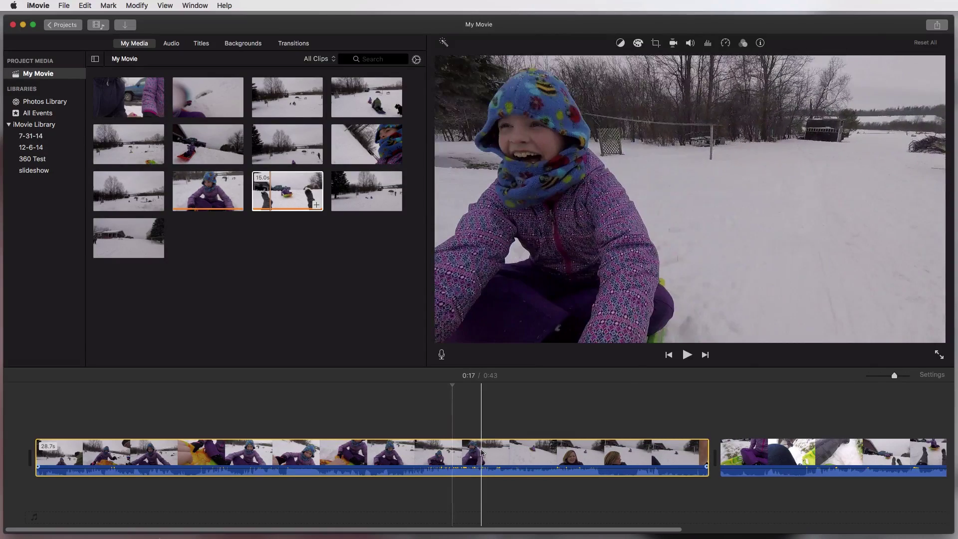
click(482, 453)
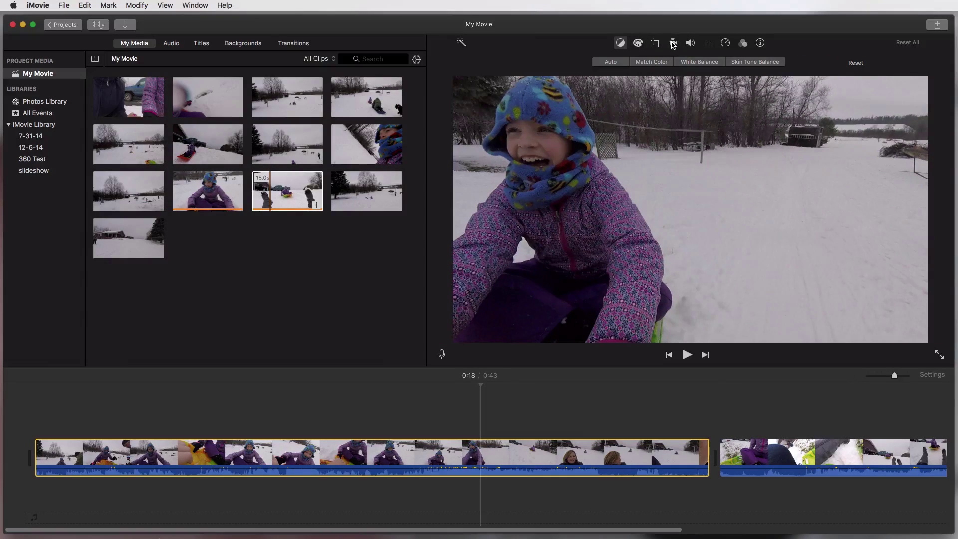
click(673, 43)
click(690, 43)
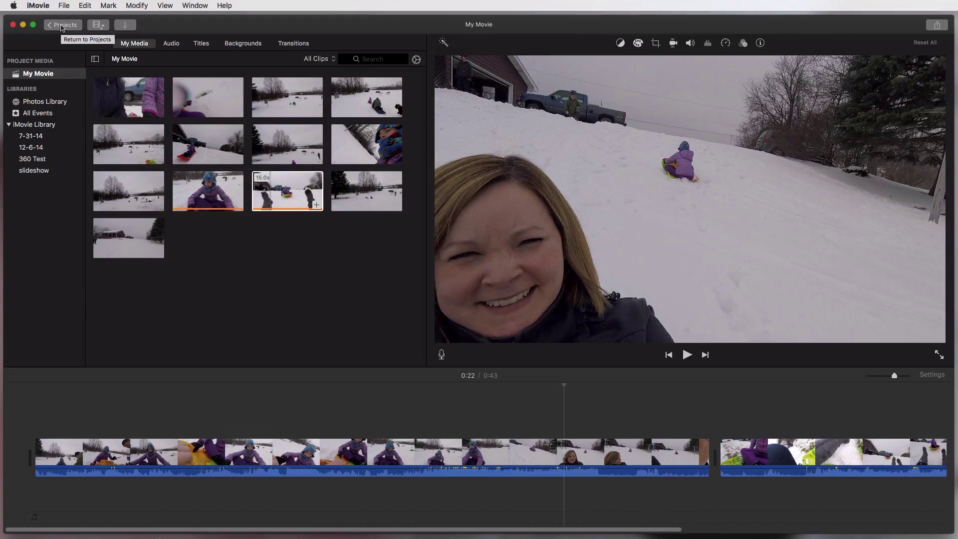
click(60, 26)
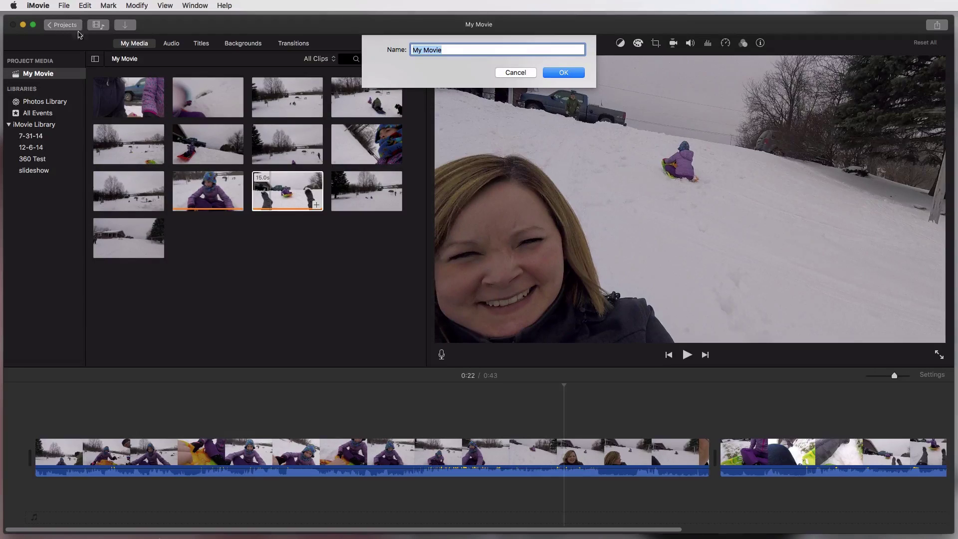
Name the project 'Sledding March 2017' and confirm.
text(Sledding March 2017)
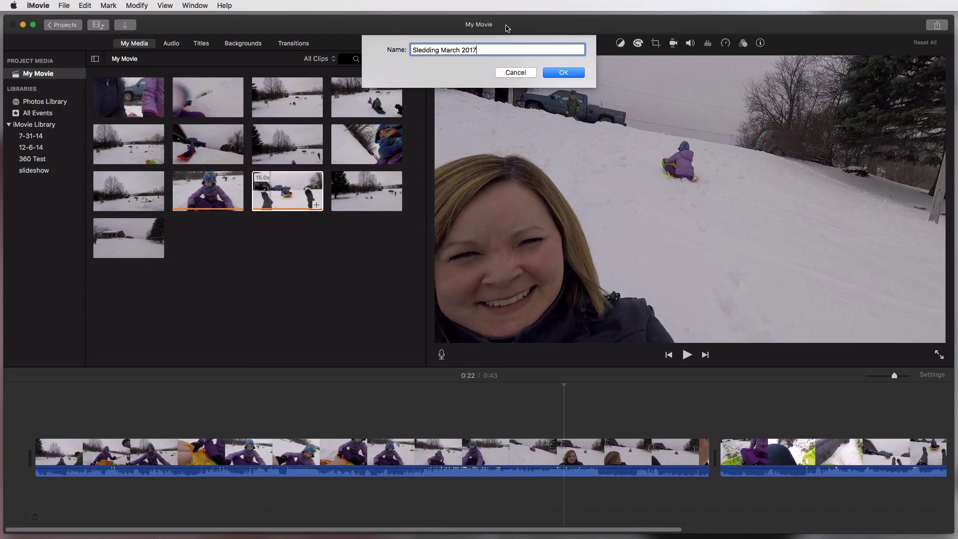
click(570, 74)
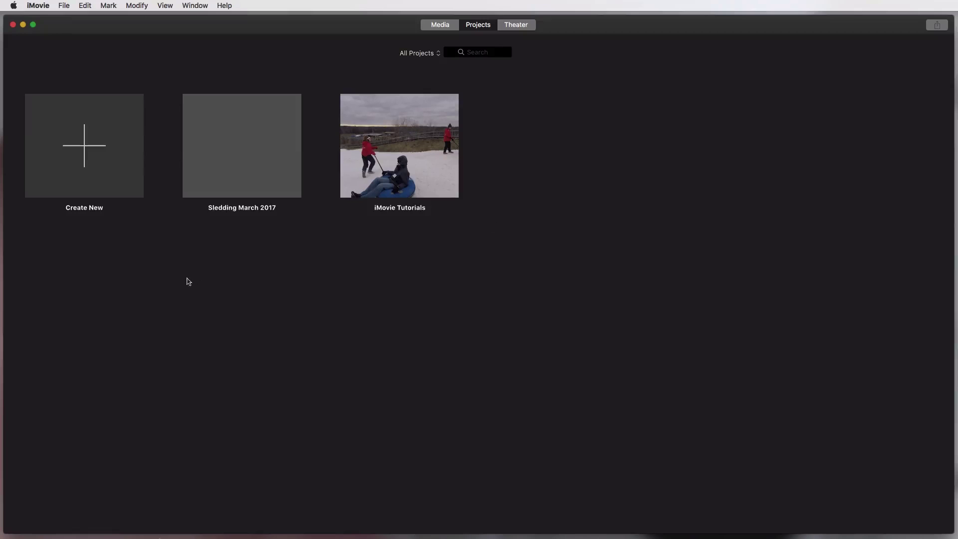
Reopen the Sledding March 2017 project from the Projects browser.
click(242, 150)
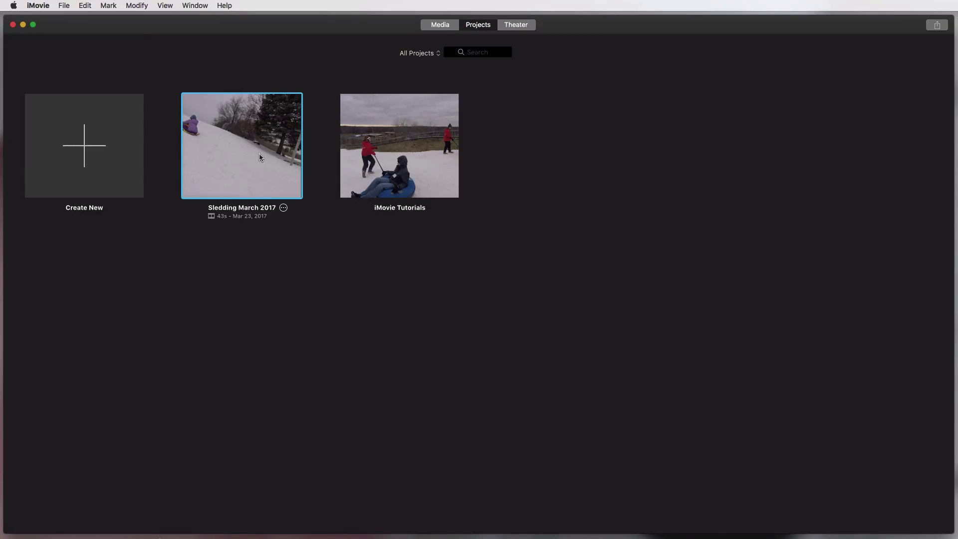
double_click(260, 154)
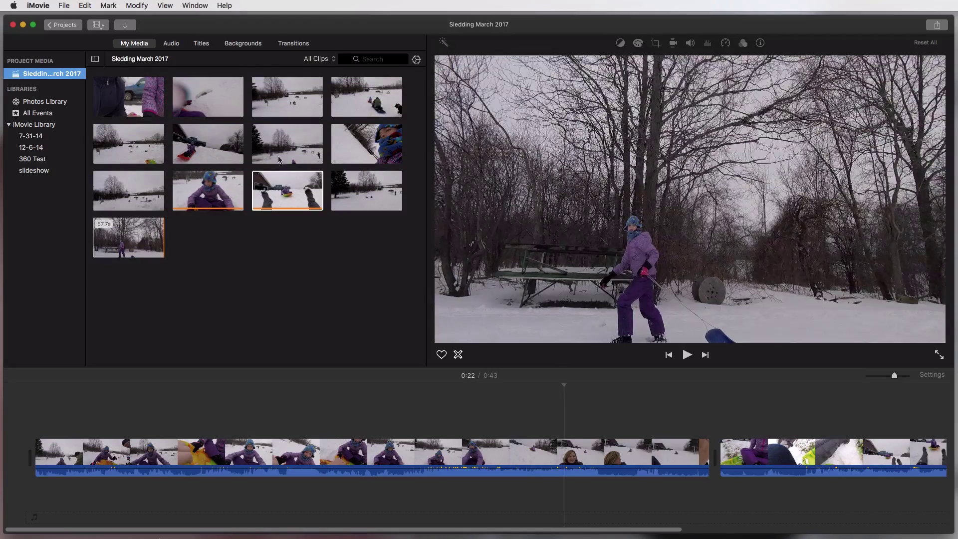